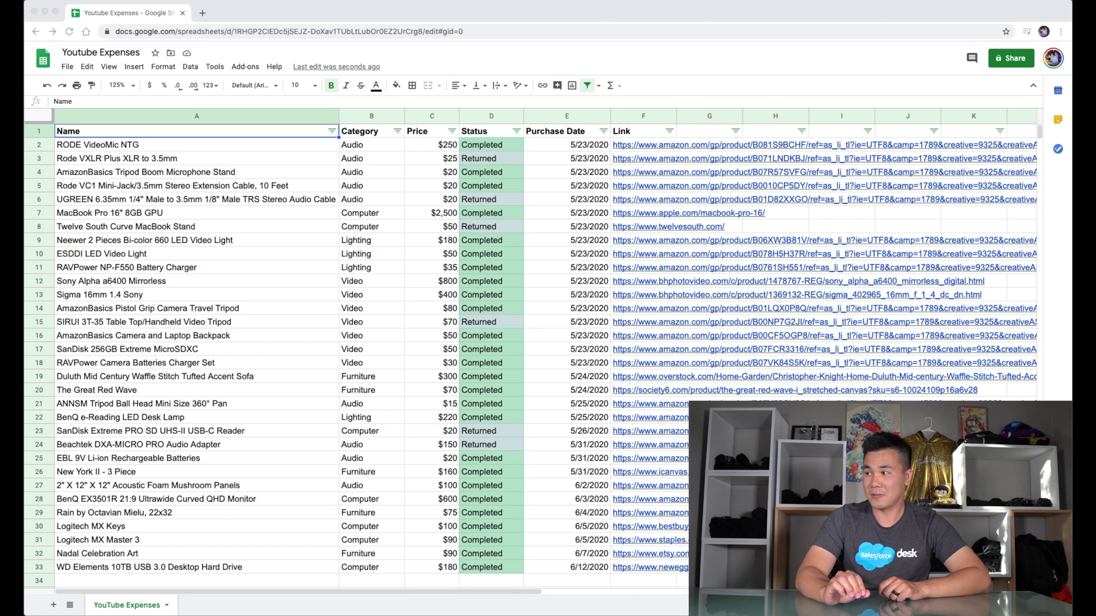
Select the Price column (column C) in the Youtube Expenses spreadsheet.
{"action": "left_click", "coordinate": [432, 116]}
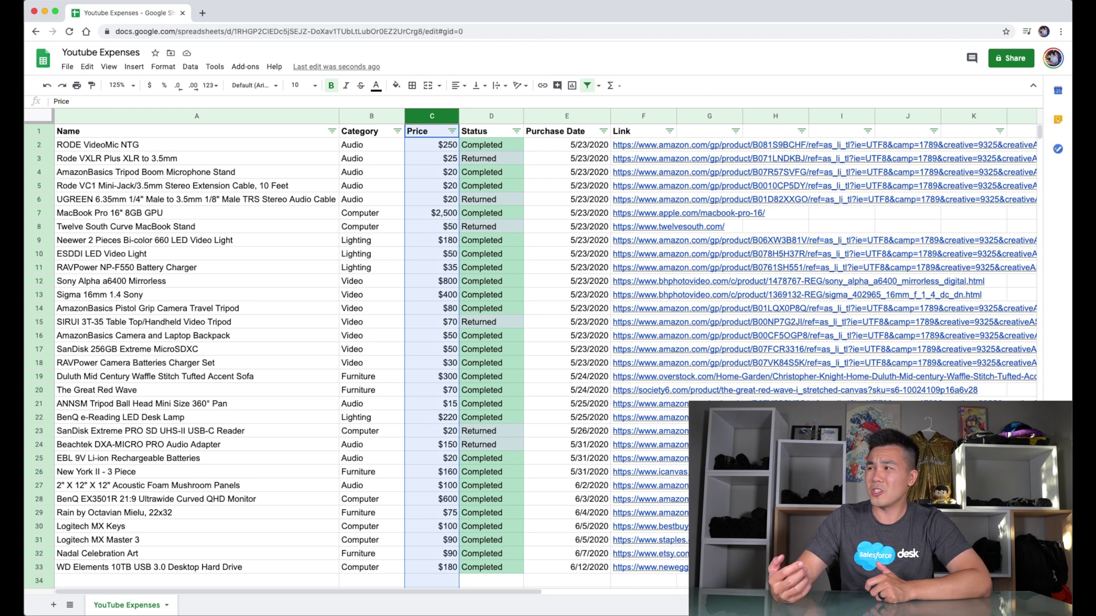
{"action": "left_click", "coordinate": [196, 417]}
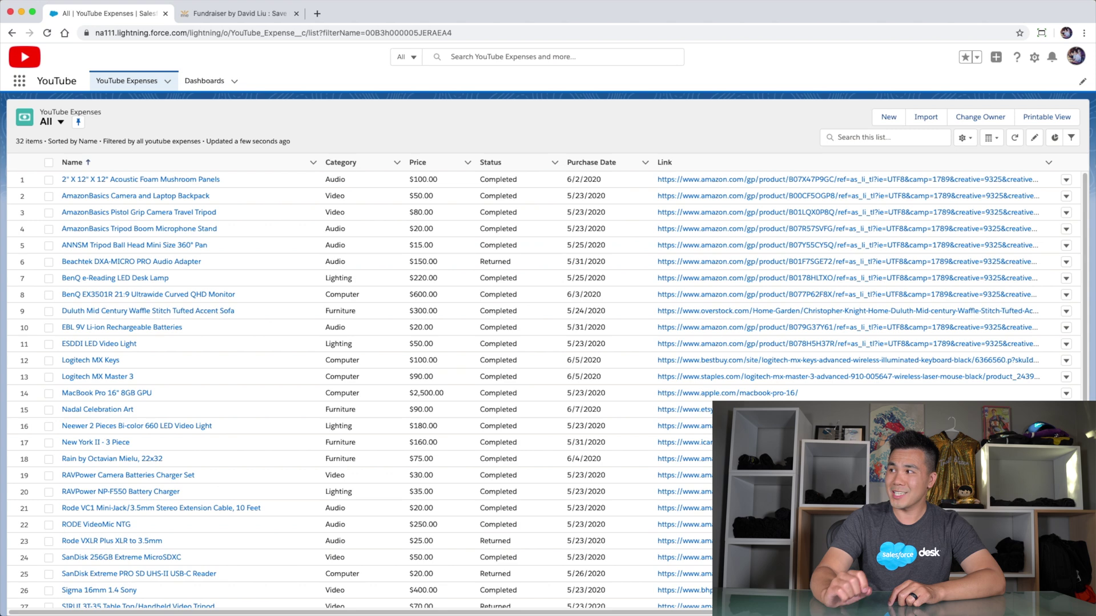
Sort the YouTube Expenses list by Purchase Date, then search 'lamp' and clear the search.
{"action": "left_click", "coordinate": [626, 164]}
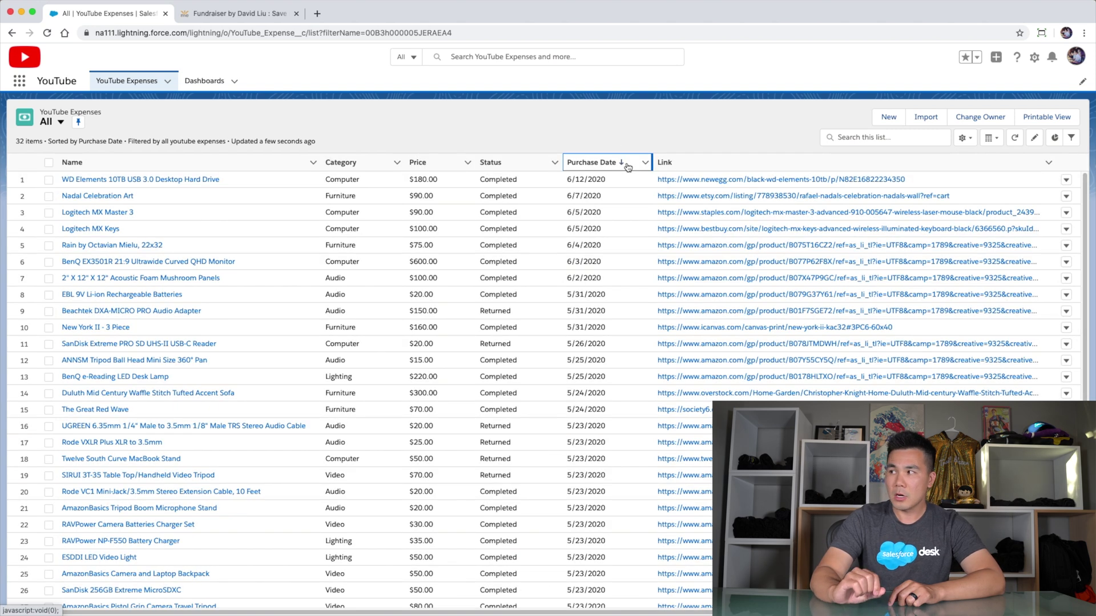
{"action": "left_click", "coordinate": [865, 135]}
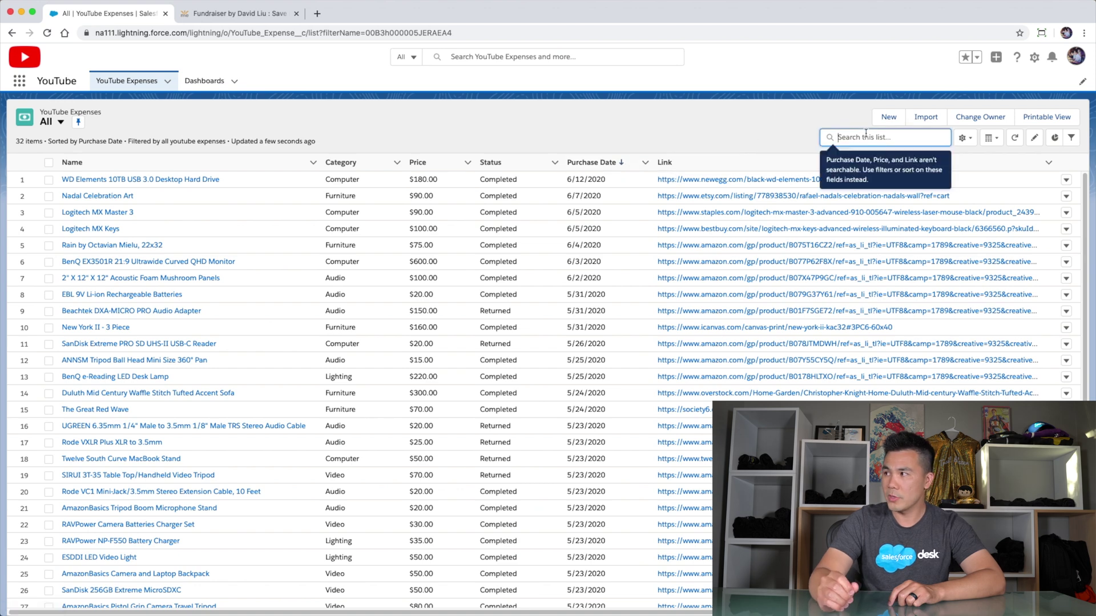
{"action": "type", "text": "lamp"}
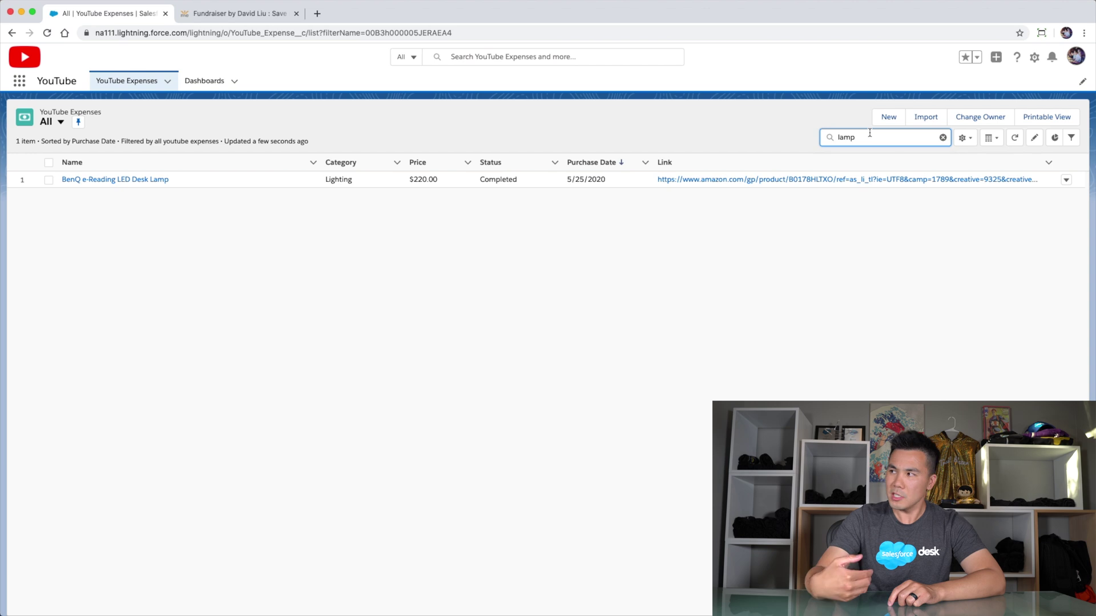
{"action": "key", "text": "BackSpace"}
{"action": "key", "text": "BackSpace"}
{"action": "key", "text": "BackSpace"}
{"action": "key", "text": "BackSpace"}
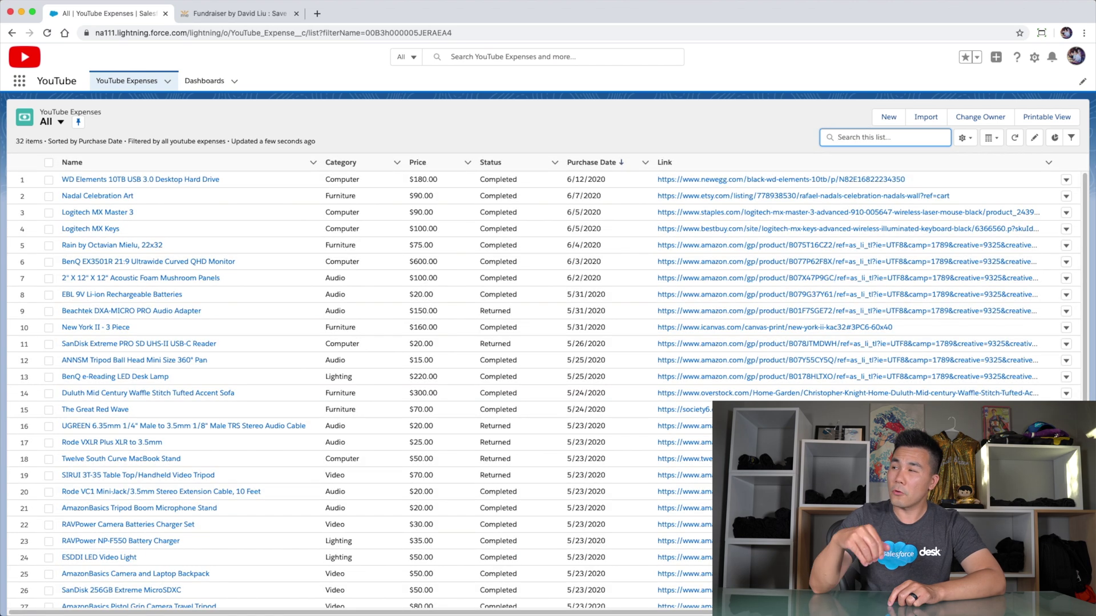
Add and save a Price greater-or-equal 200 filter on the YouTube Expenses list.
{"action": "left_click", "coordinate": [1069, 140]}
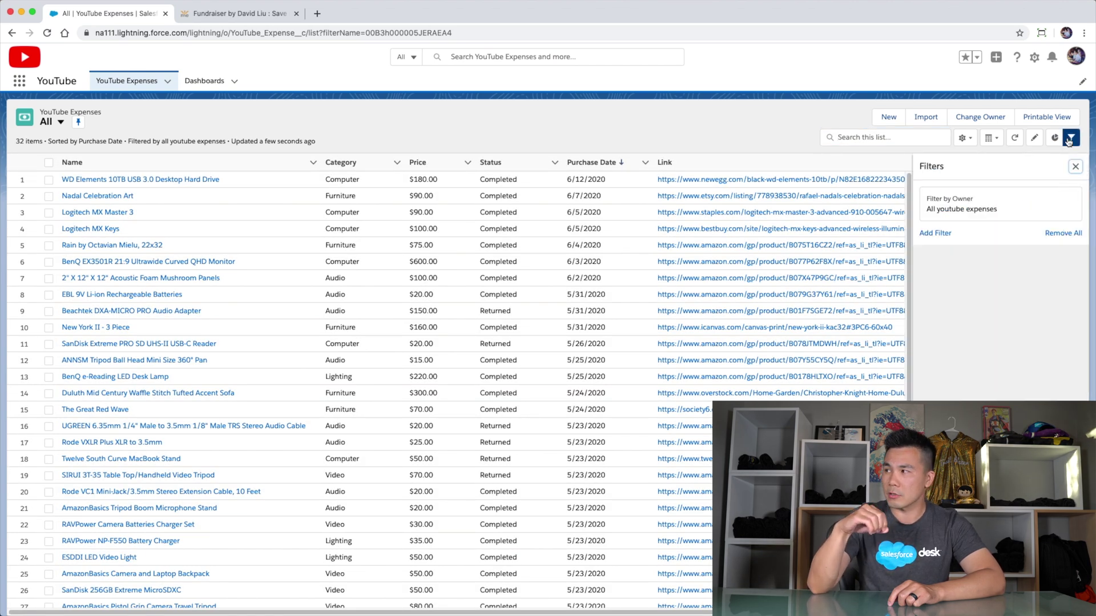
{"action": "left_click", "coordinate": [931, 233]}
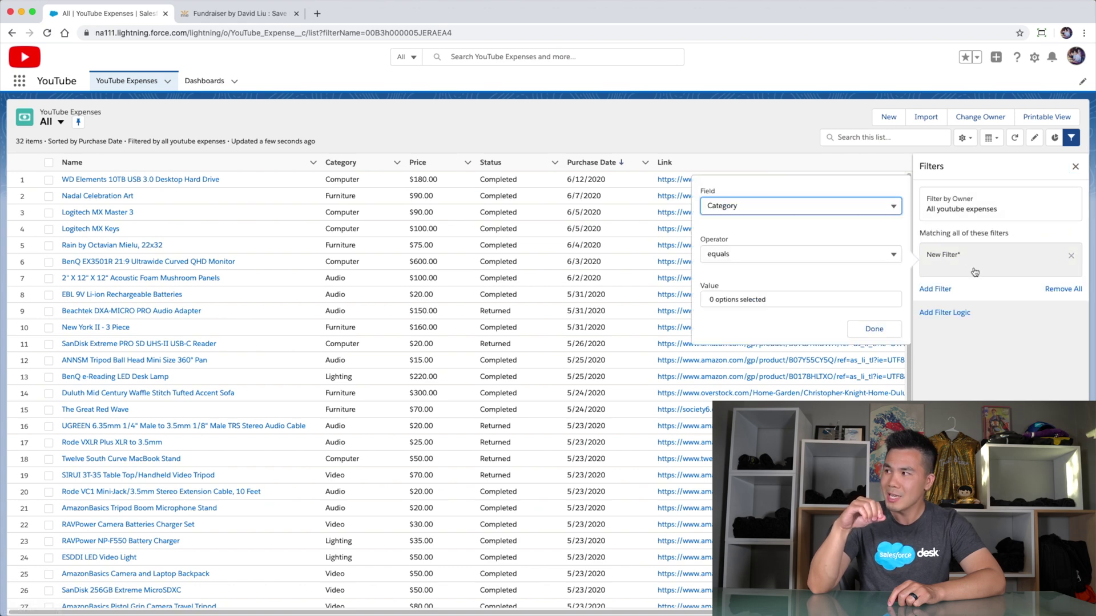
{"action": "left_click", "coordinate": [846, 207]}
{"action": "scroll", "coordinate": [830, 288], "scroll_direction": "down", "scroll_amount": 3}
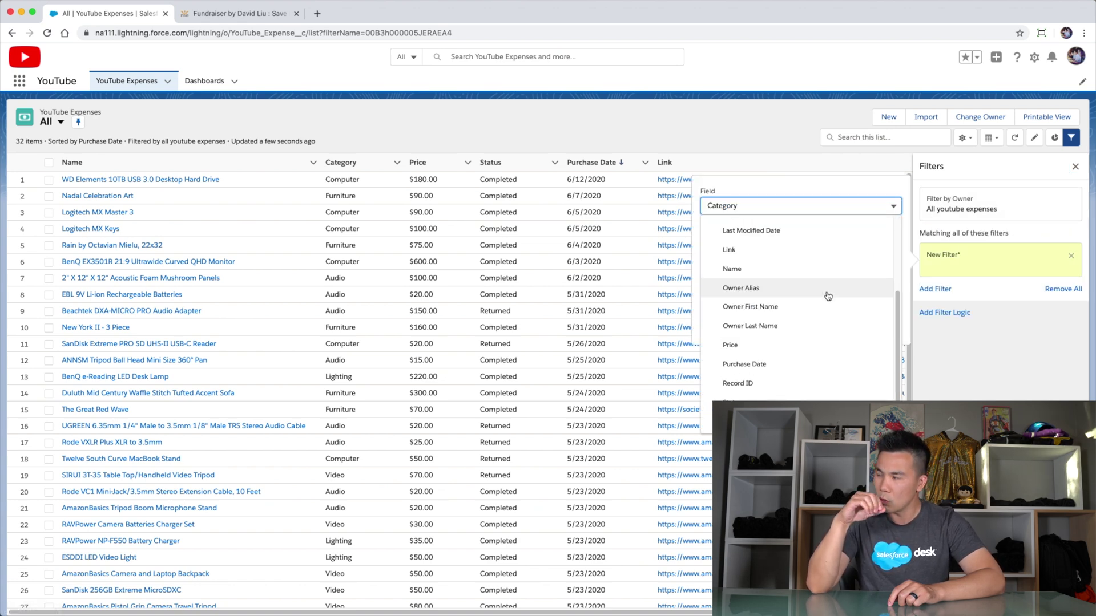
{"action": "left_click", "coordinate": [815, 345]}
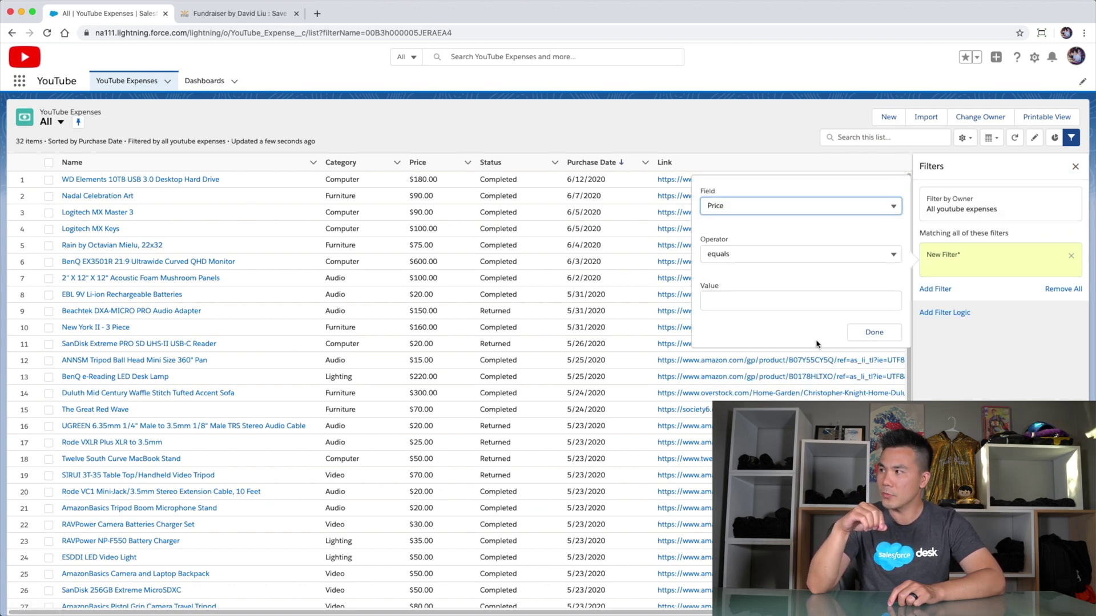
{"action": "left_click", "coordinate": [814, 255]}
{"action": "left_click", "coordinate": [808, 366]}
{"action": "left_click", "coordinate": [800, 309]}
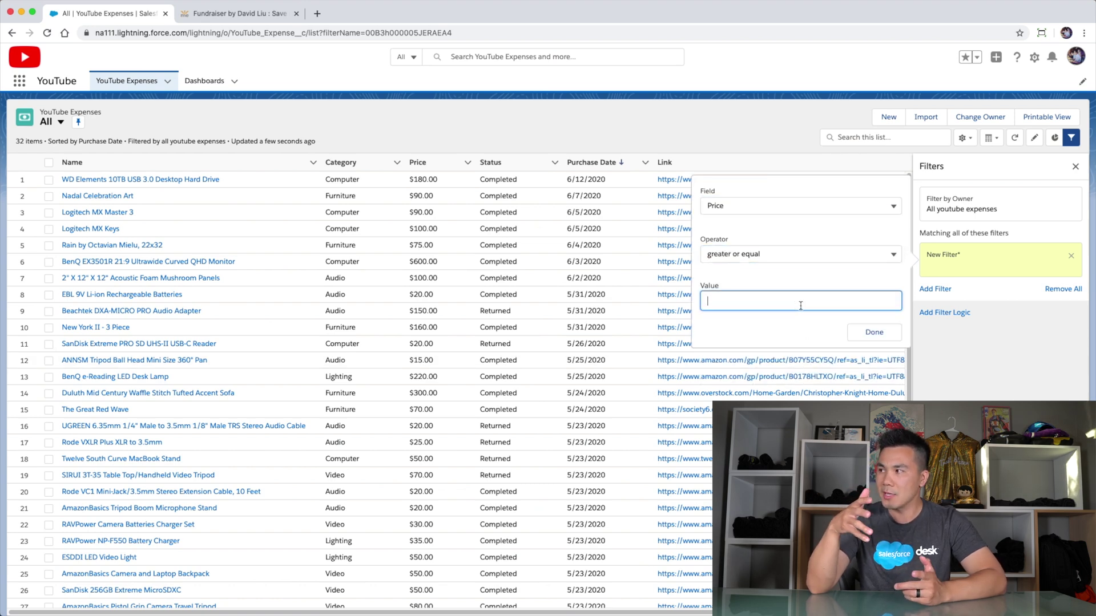
{"action": "type", "text": "200"}
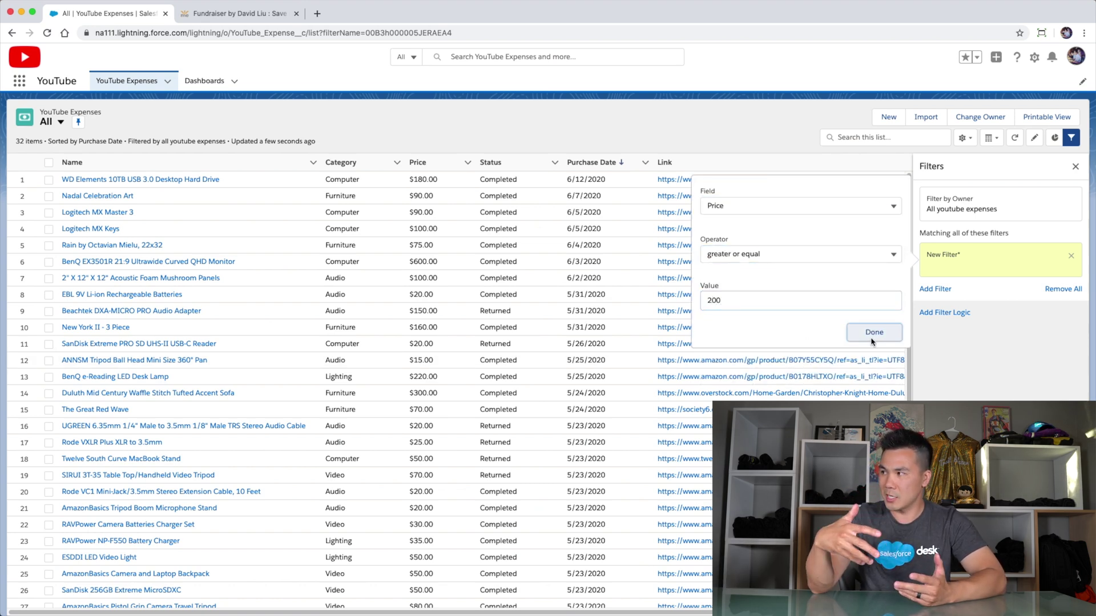
{"action": "left_click", "coordinate": [861, 334]}
{"action": "left_click", "coordinate": [1042, 179]}
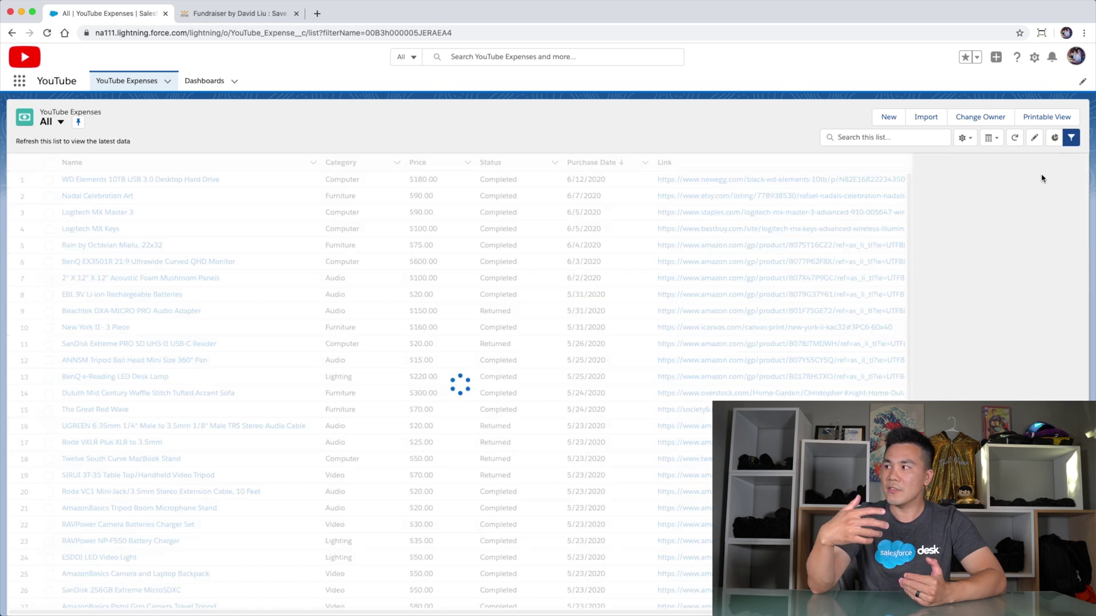
{"action": "left_click", "coordinate": [1071, 143]}
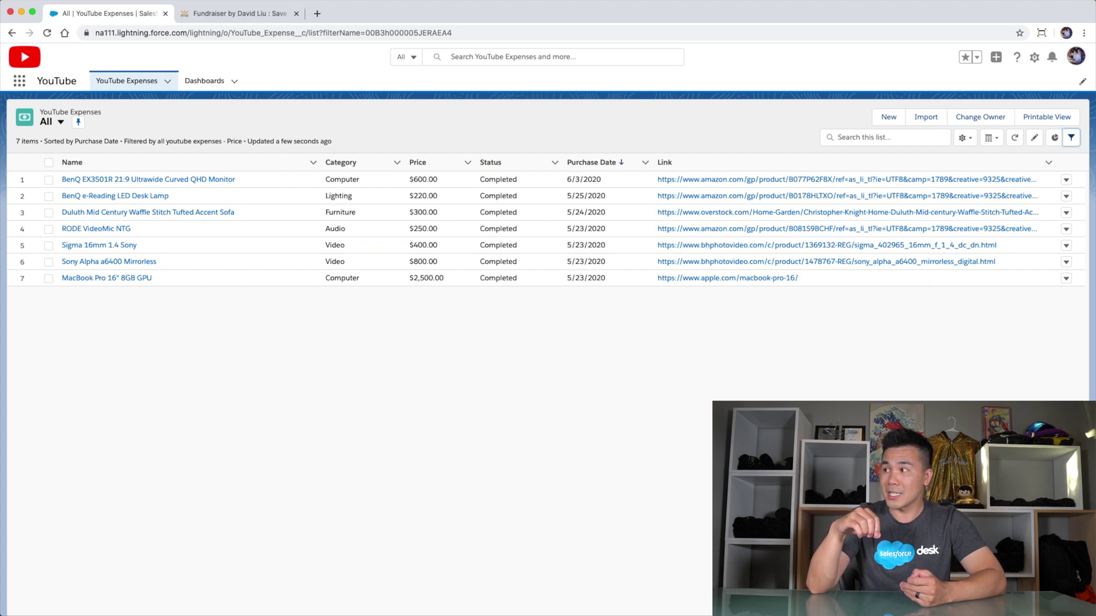
Open the BenQ e-Reading LED Desk Lamp expense and change its category to Computer.
{"action": "left_click", "coordinate": [134, 199]}
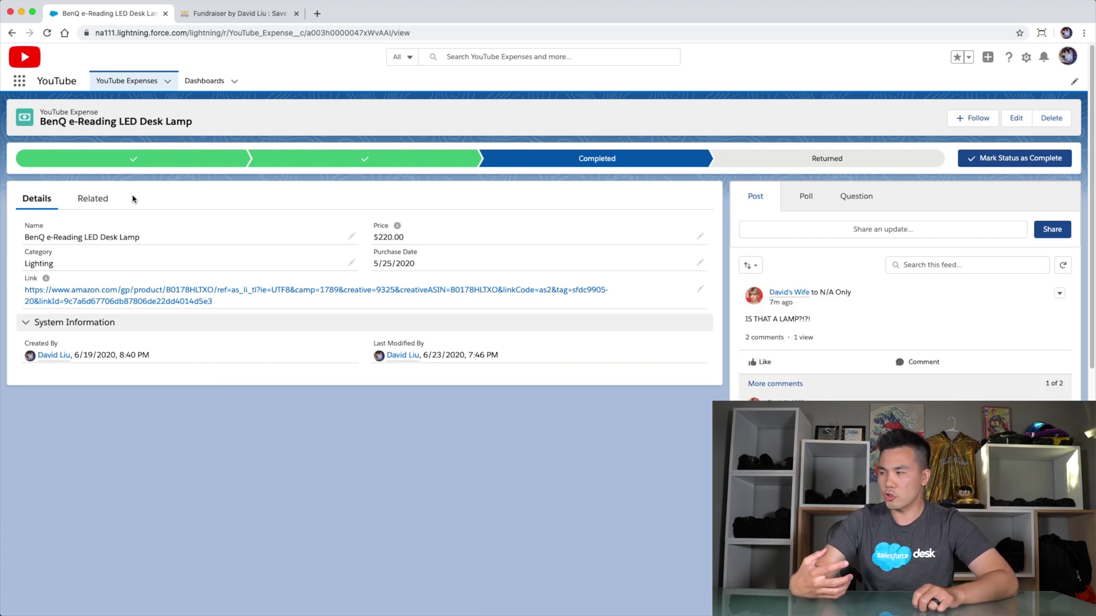
{"action": "left_click", "coordinate": [351, 263]}
{"action": "left_click", "coordinate": [330, 283]}
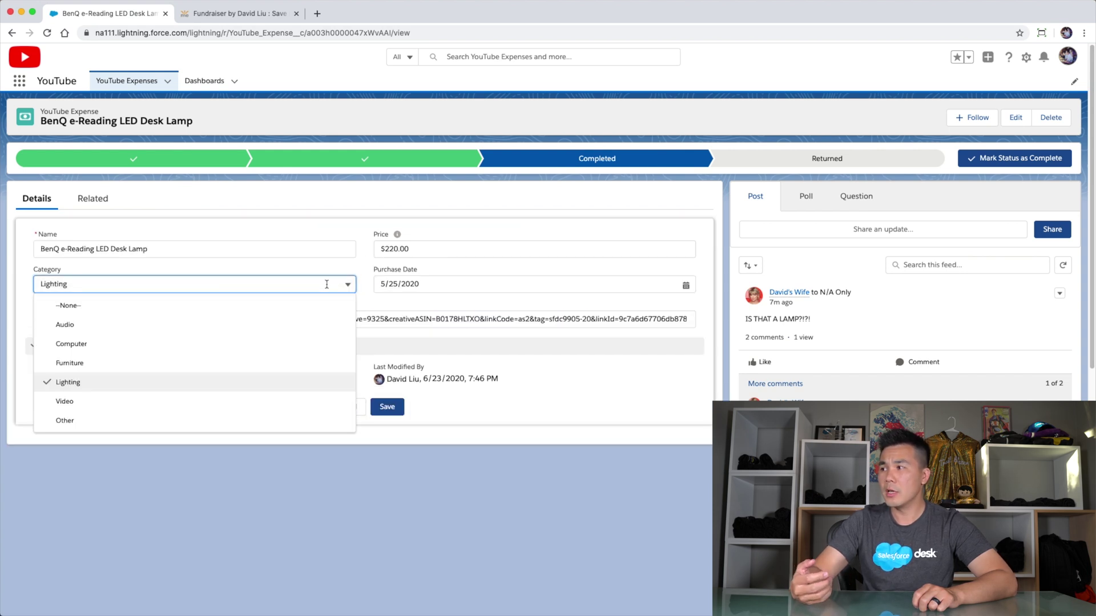
{"action": "left_click", "coordinate": [307, 343]}
{"action": "left_click", "coordinate": [386, 407]}
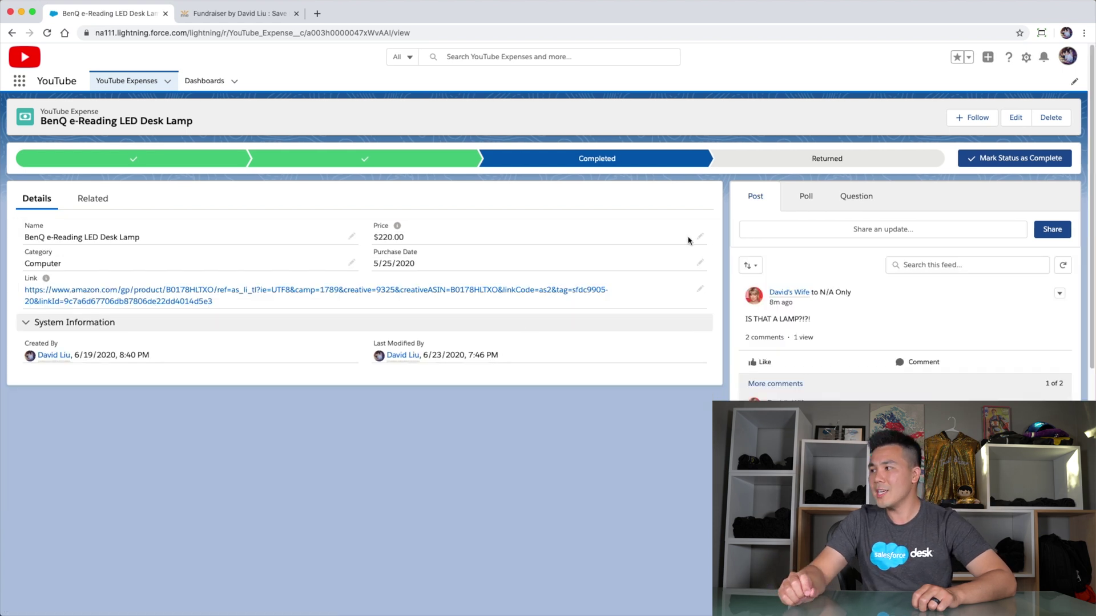
Replace the lamp's price with 220 after an invalid entry fails, save, and view Related records.
{"action": "left_click", "coordinate": [700, 237]}
{"action": "double_click", "coordinate": [607, 247]}
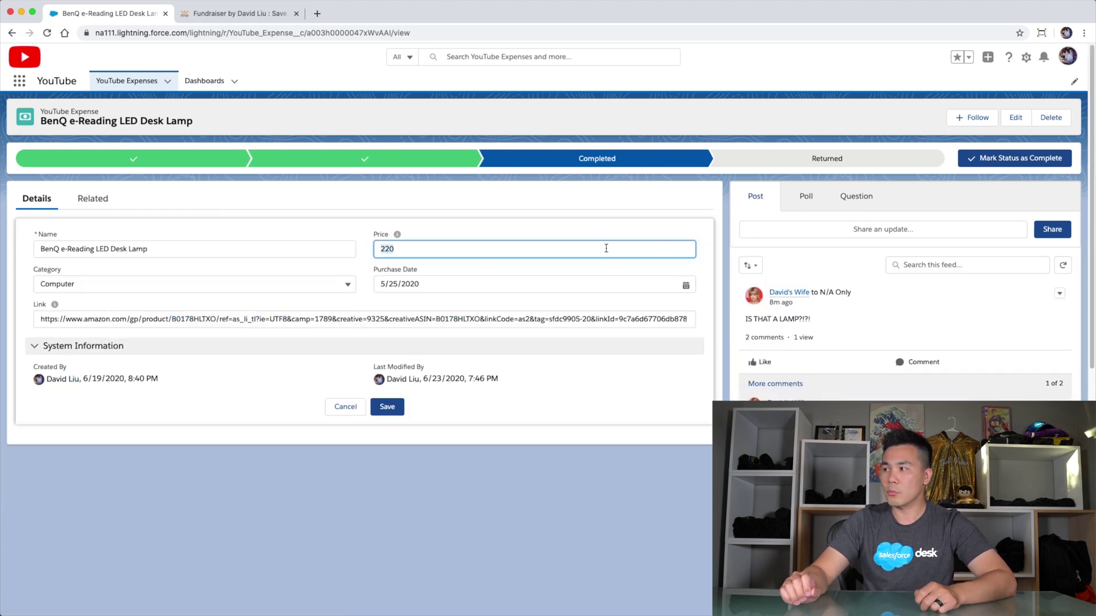
{"action": "type", "text": "-.-.-.-.-.-."}
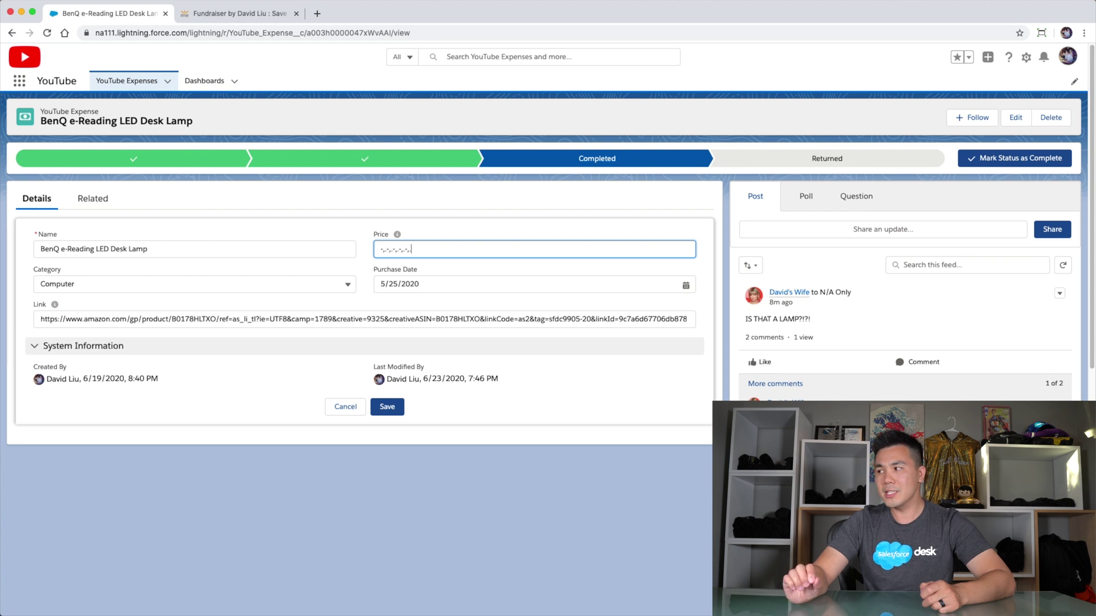
{"action": "left_click", "coordinate": [399, 407]}
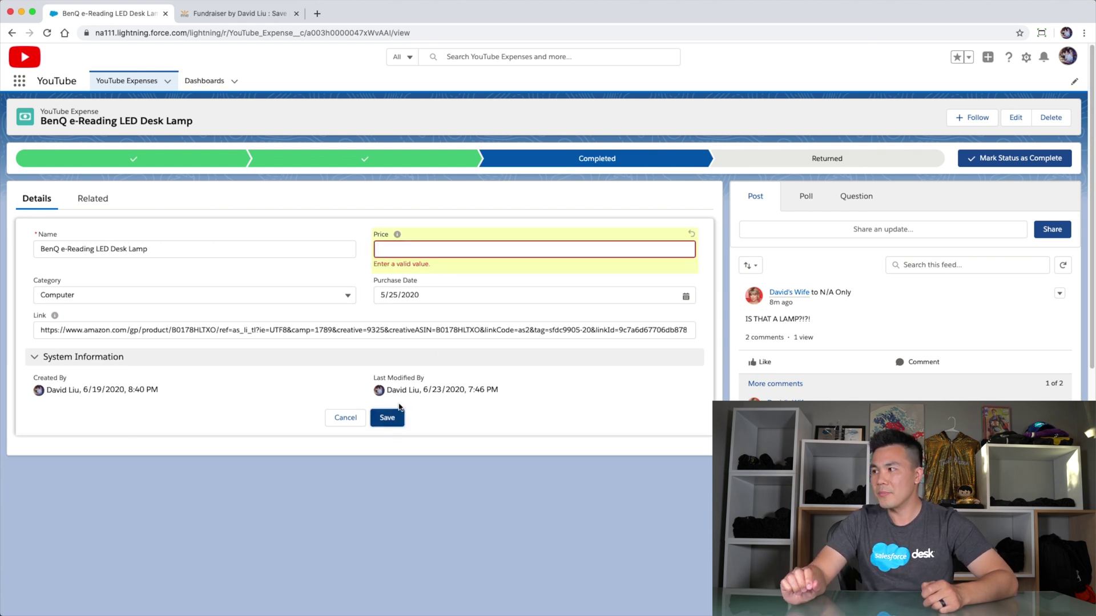
{"action": "left_click", "coordinate": [429, 246]}
{"action": "type", "text": "220"}
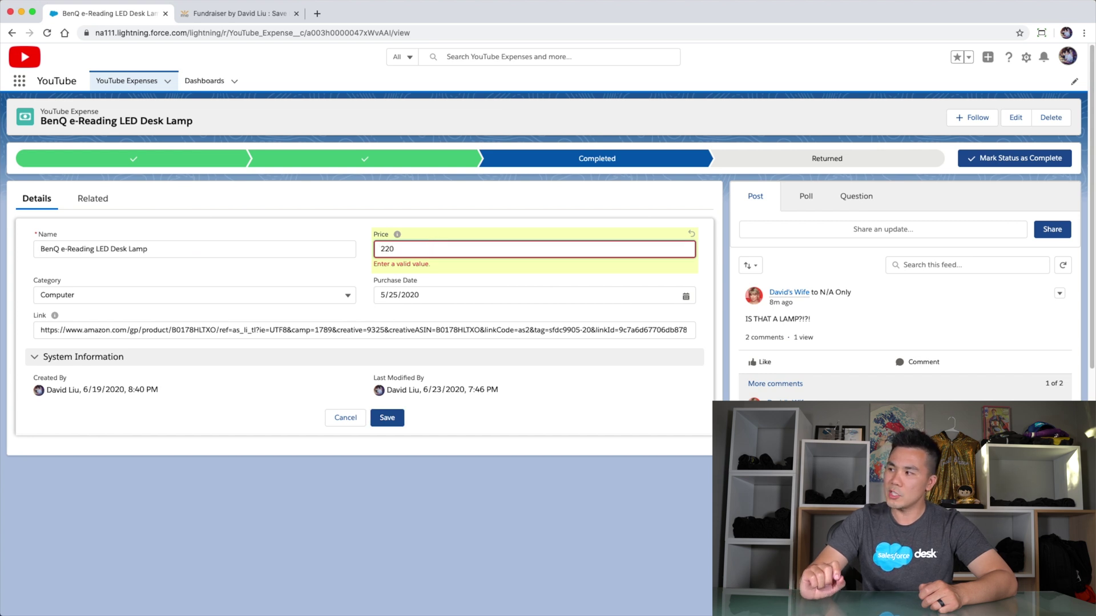
{"action": "left_click", "coordinate": [397, 417]}
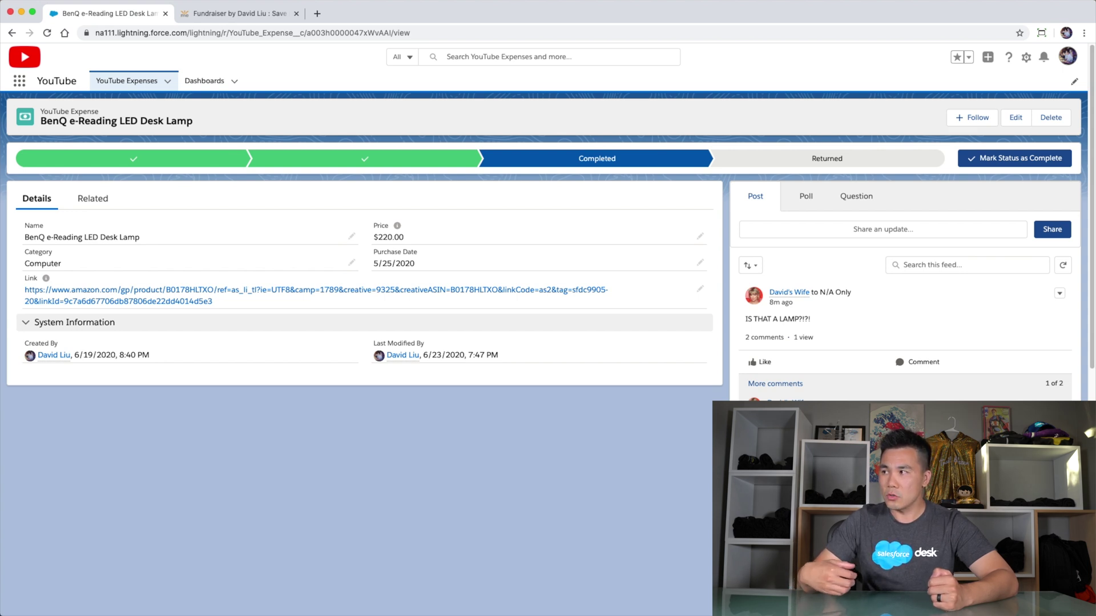
{"action": "left_click", "coordinate": [93, 199]}
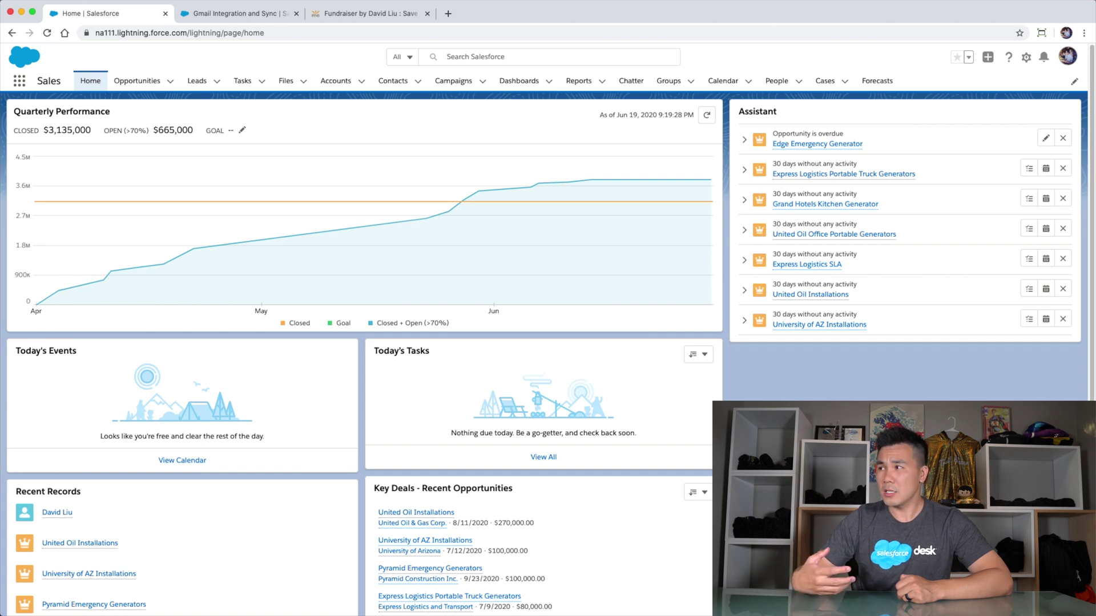
Browse the Accounts list and Forecasts, then go to the Gmail Integration and Sync setup page.
{"action": "left_click", "coordinate": [335, 81]}
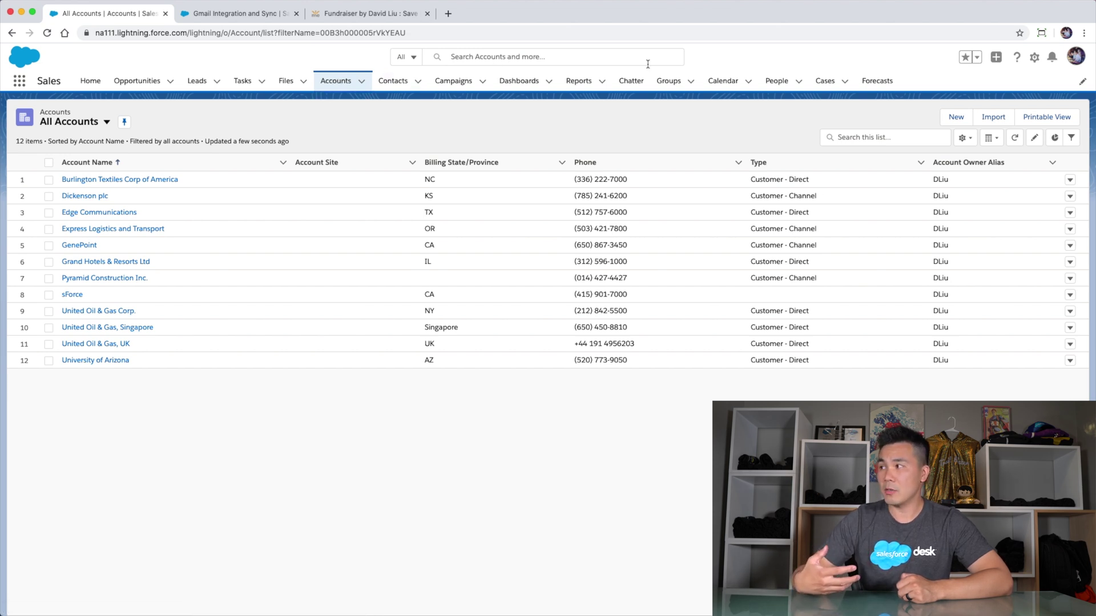
{"action": "left_click", "coordinate": [873, 84]}
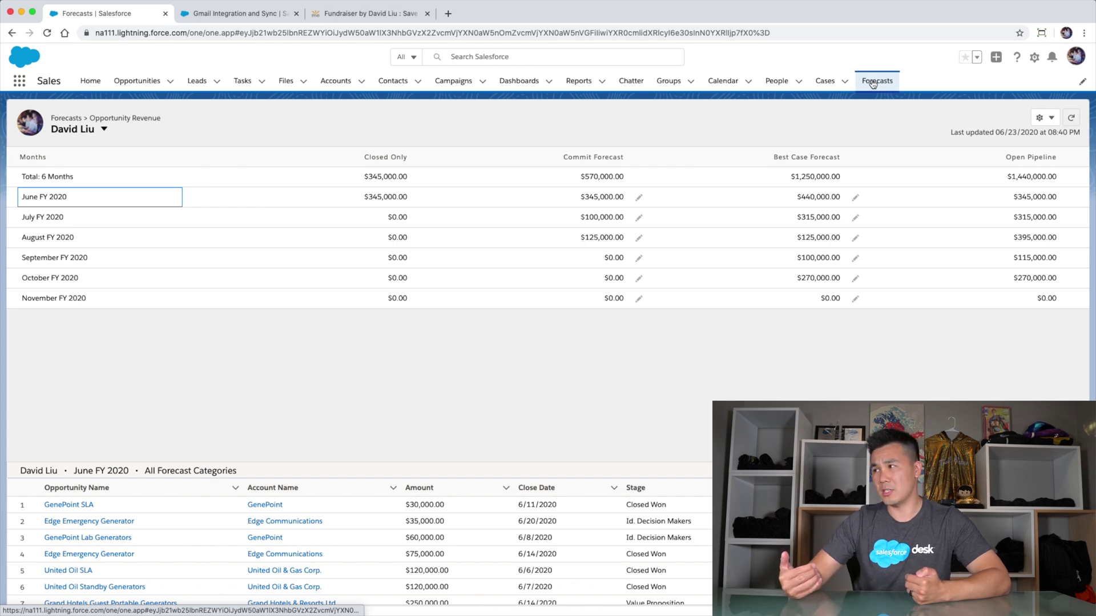
{"action": "left_click", "coordinate": [213, 16]}
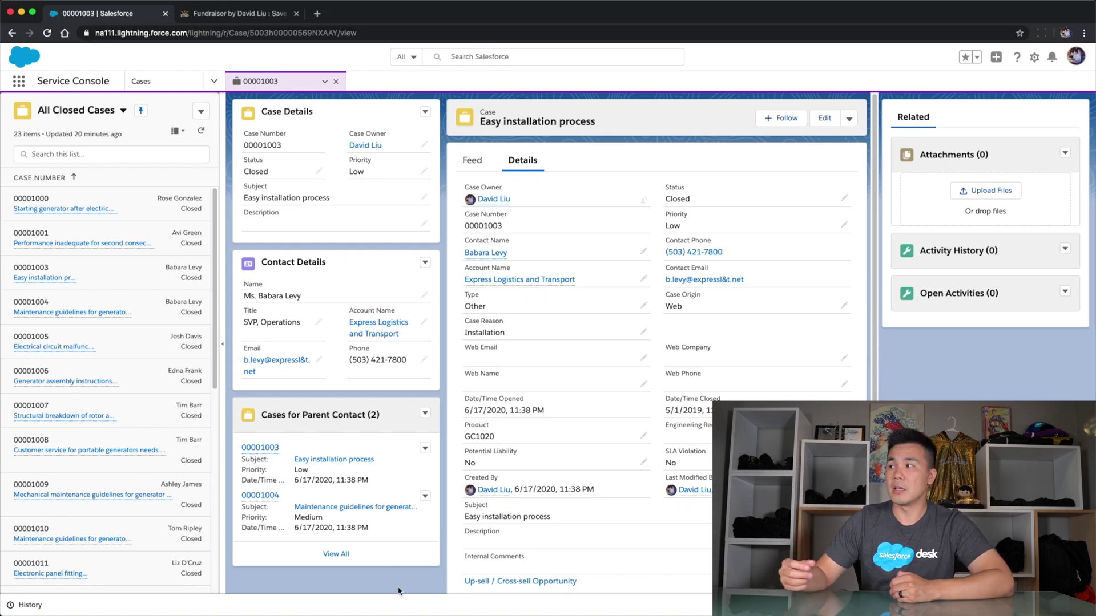
Open the Express Logistics and Transport account and scroll through its details.
{"action": "left_click", "coordinate": [372, 334]}
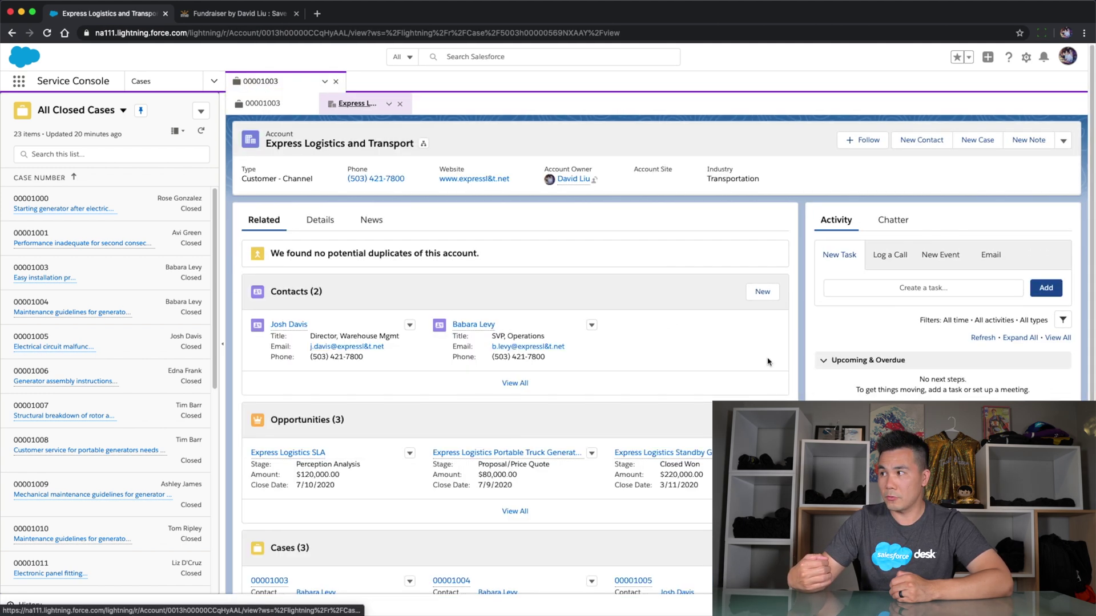
{"action": "scroll", "coordinate": [514, 342], "scroll_direction": "down", "scroll_amount": 2}
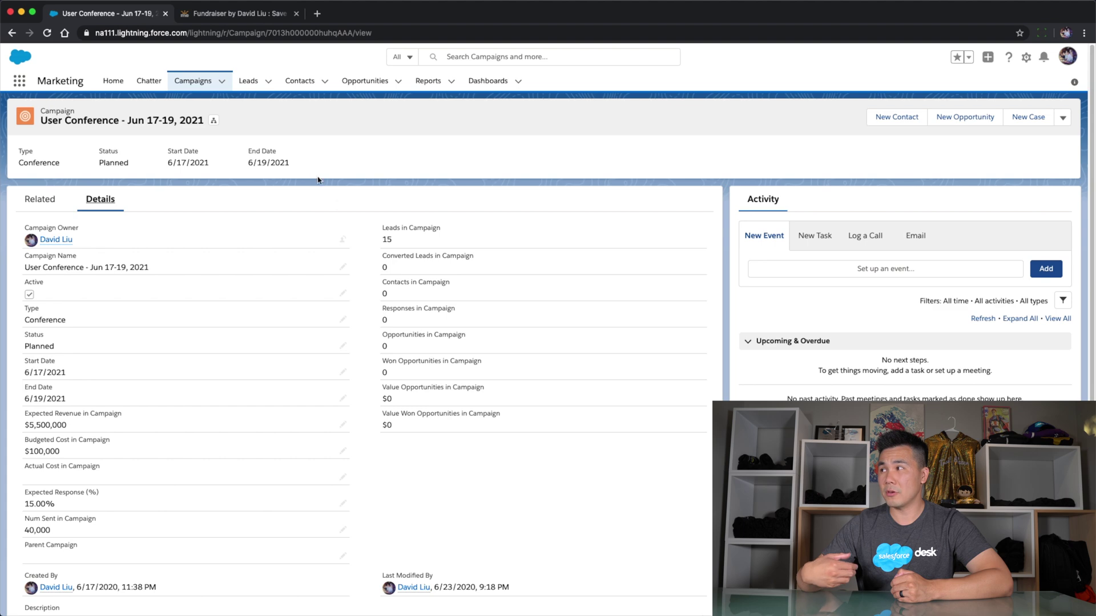
Select all 15 open leads and start a Send List Email to them.
{"action": "left_click", "coordinate": [248, 81]}
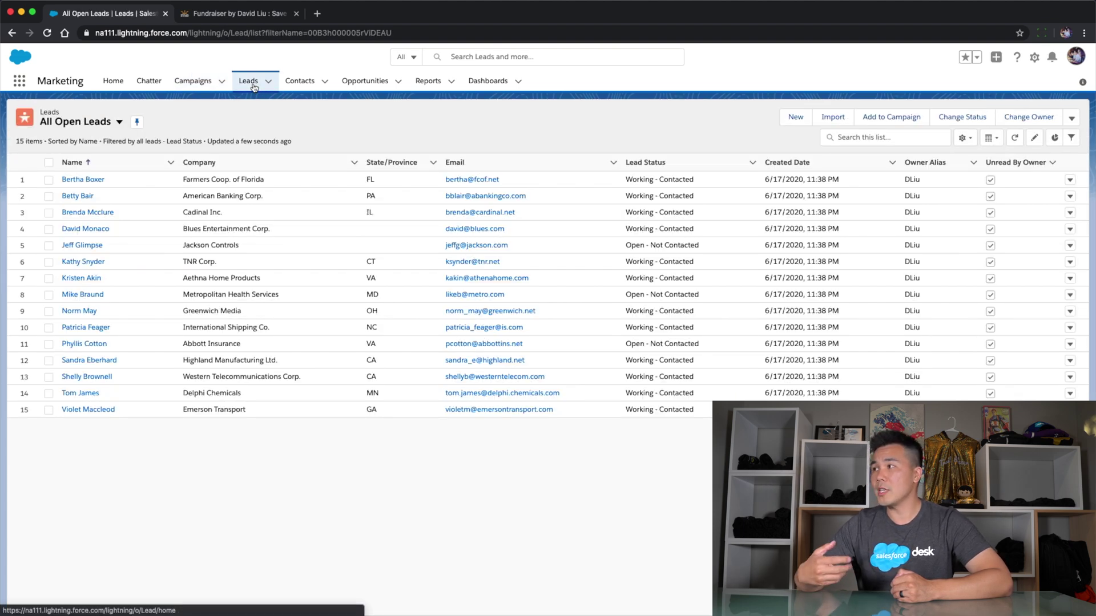
{"action": "left_click", "coordinate": [48, 163]}
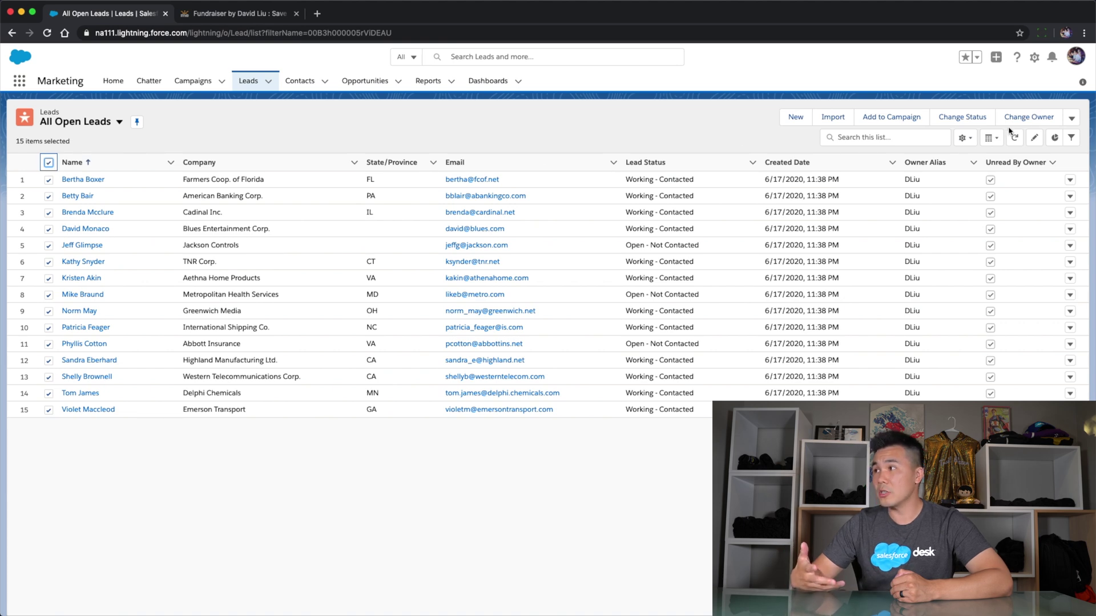
{"action": "left_click", "coordinate": [1070, 119]}
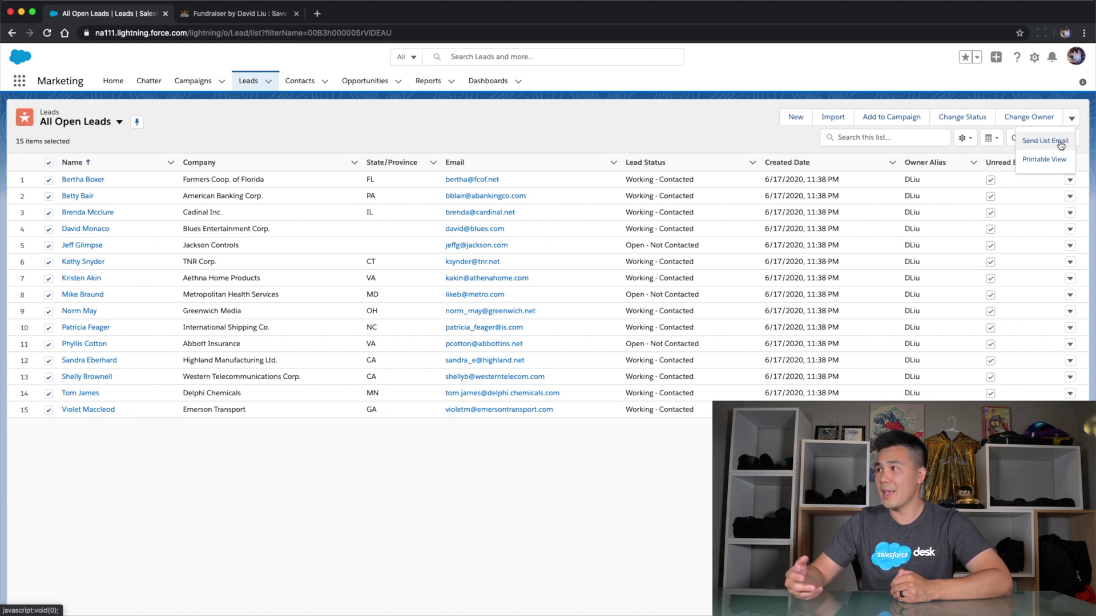
{"action": "left_click", "coordinate": [1059, 142]}
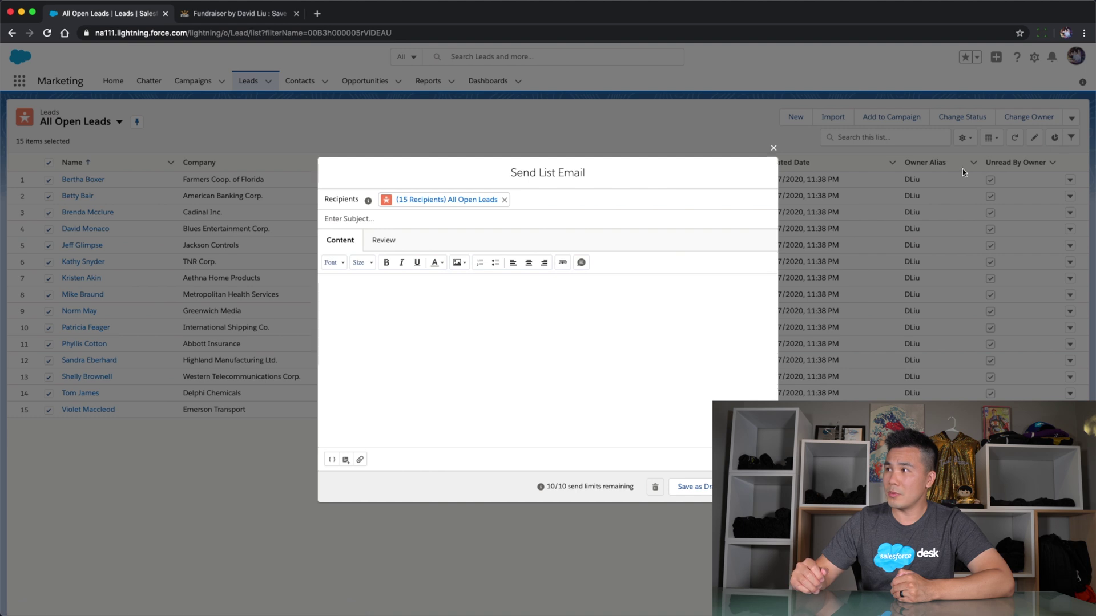
Write subject 'Plz donate to my GoFundMe' and body 'My wife is starting to scare me', then view the API help article.
{"action": "left_click", "coordinate": [726, 218]}
{"action": "type", "text": "Pl"}
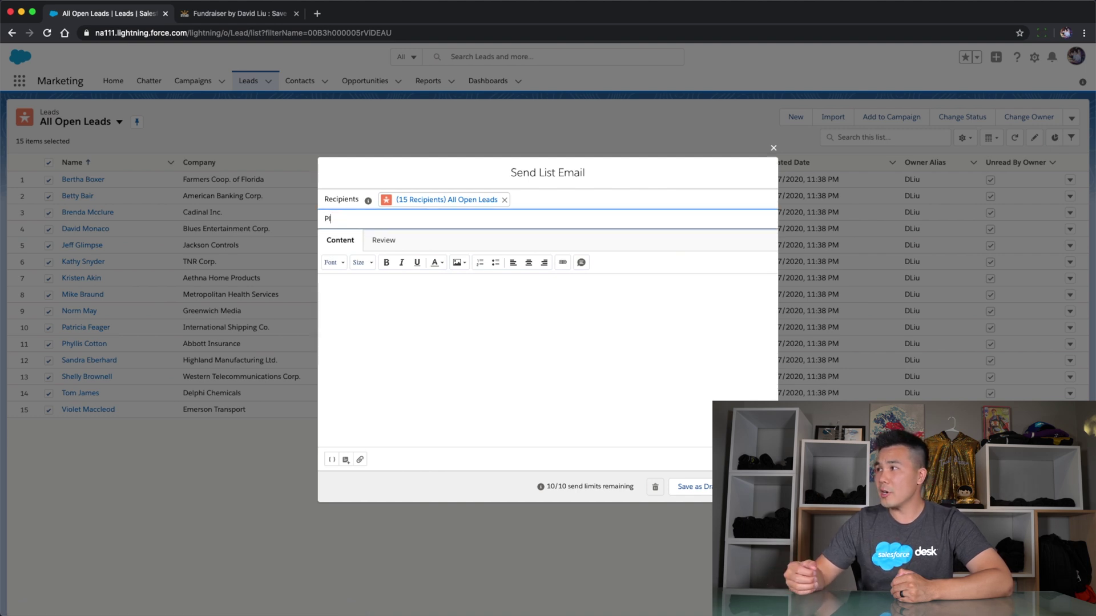
{"action": "type", "text": "z donate to my G"}
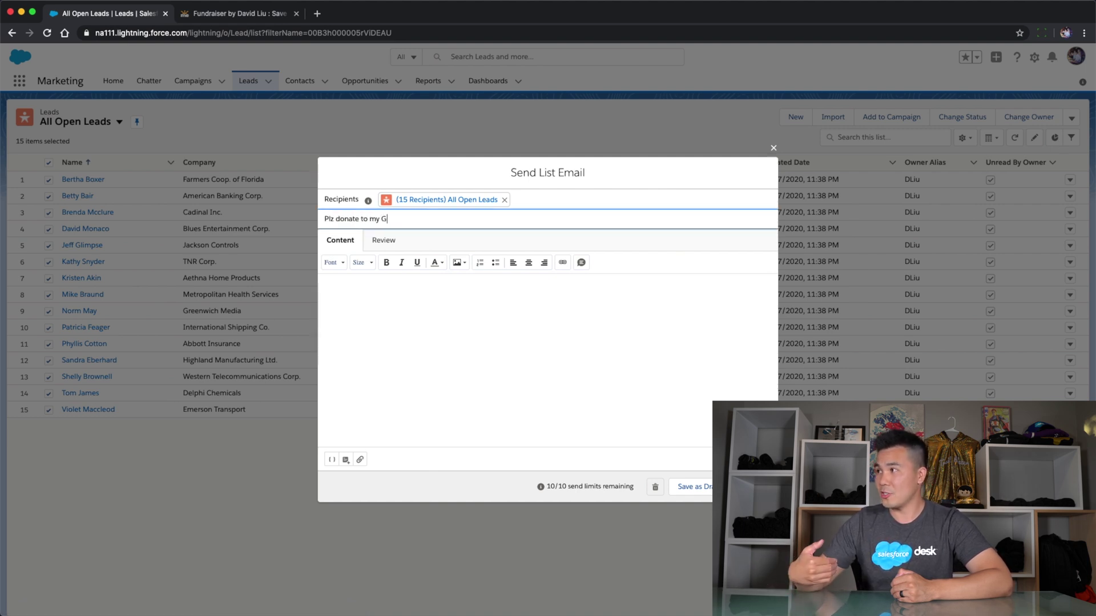
{"action": "type", "text": "oFundMe"}
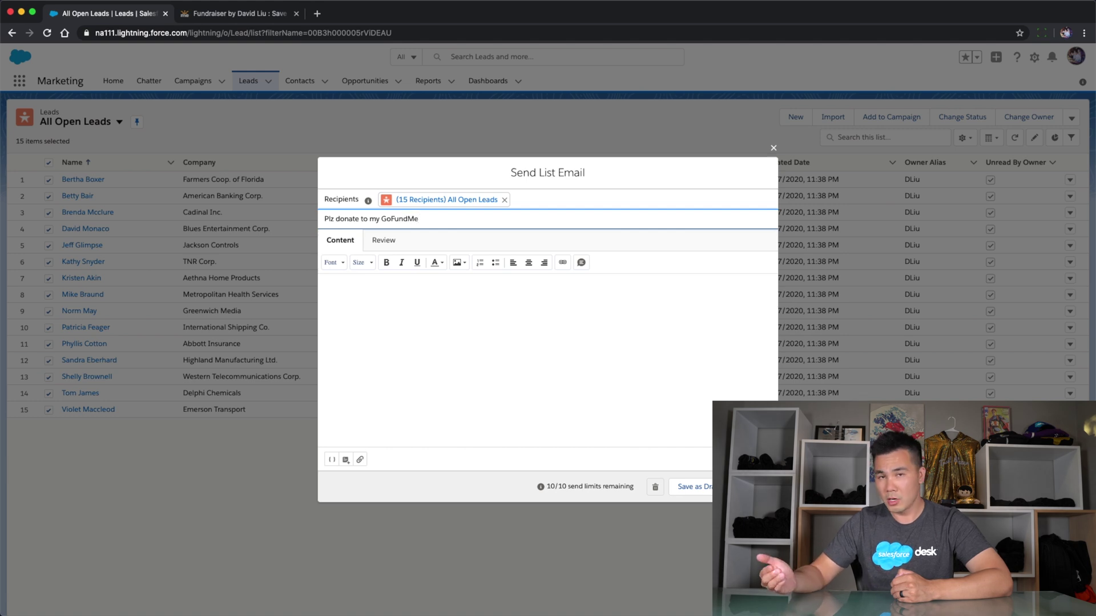
{"action": "left_click", "coordinate": [692, 298]}
{"action": "type", "text": "My w"}
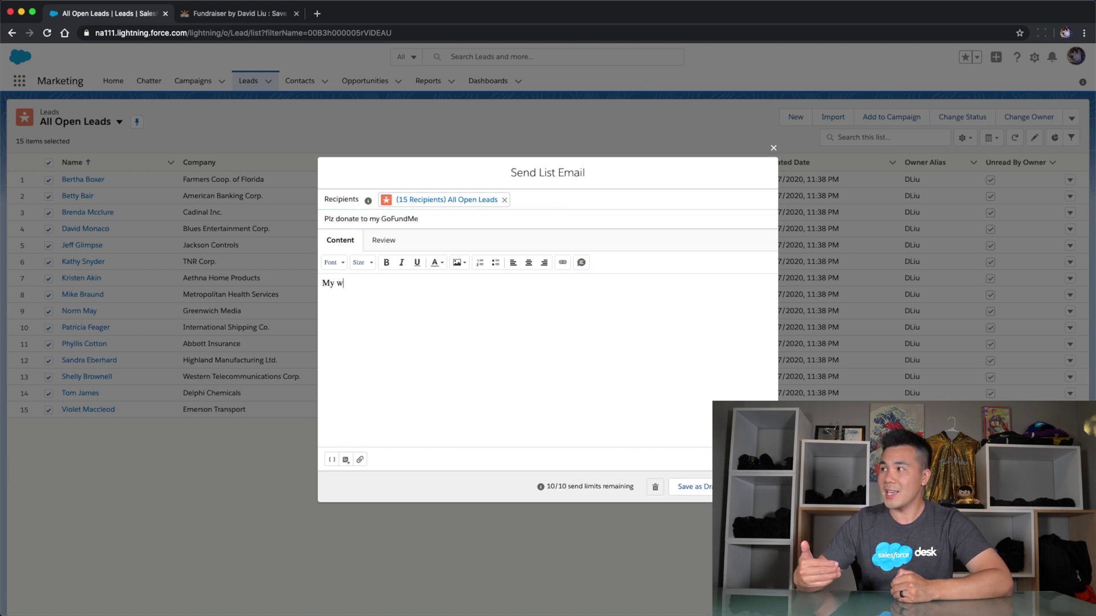
{"action": "type", "text": "ife is starting to scar"}
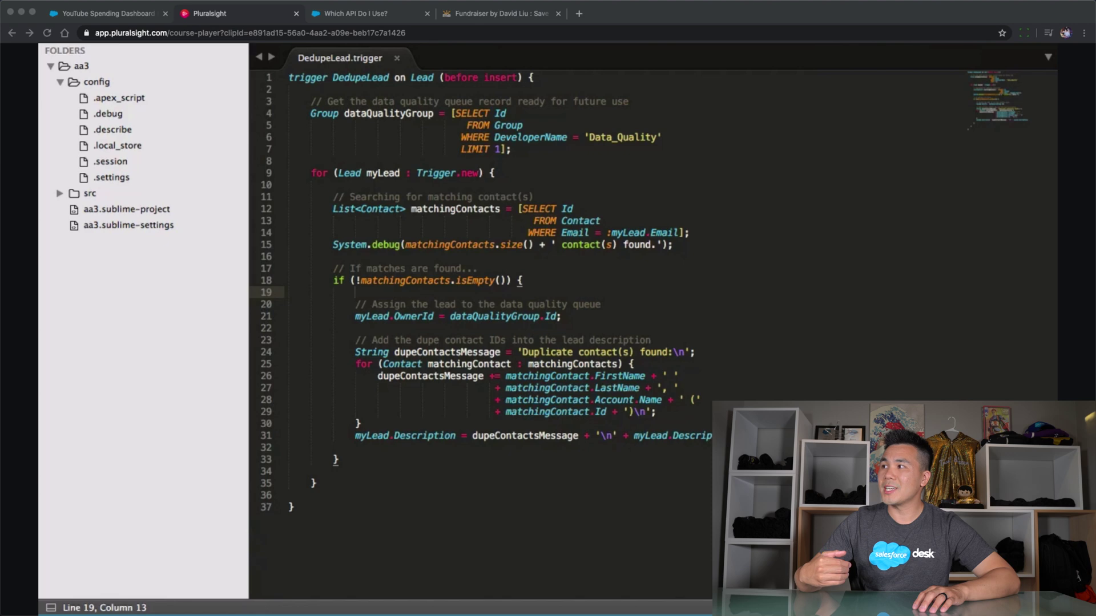
{"action": "key", "text": "ctrl+Tab"}
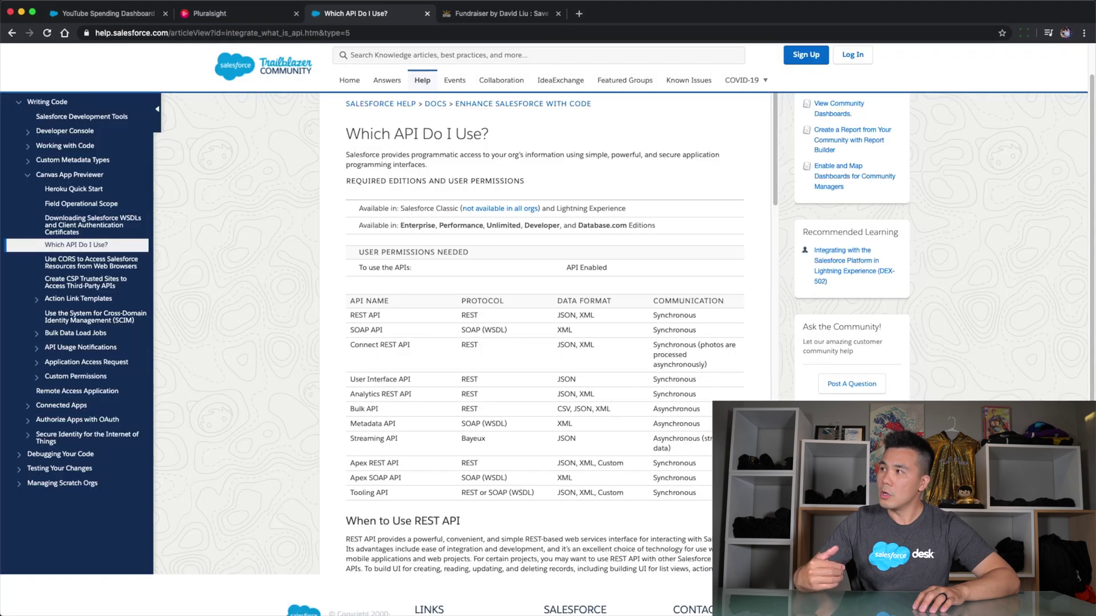